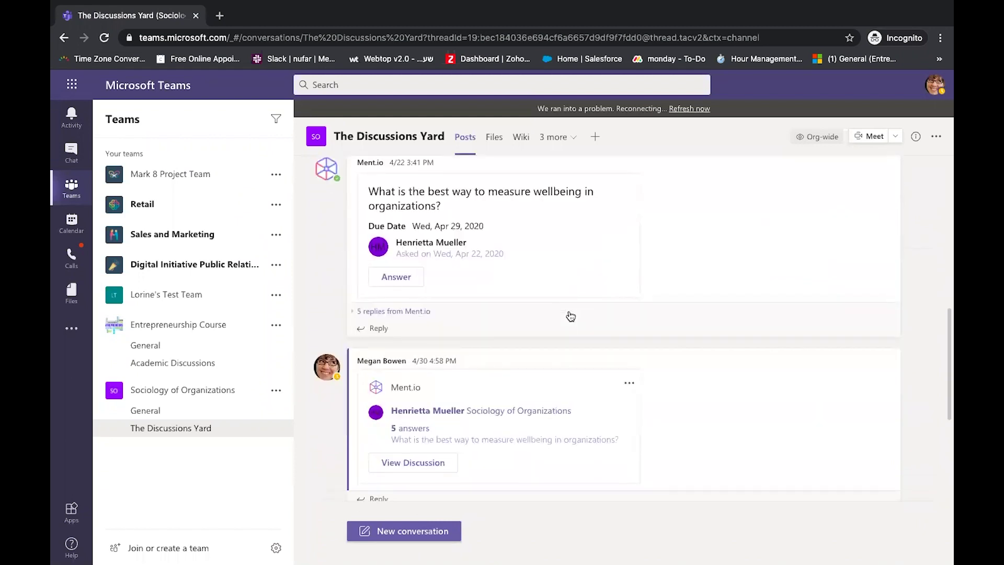
scroll(570, 315, down, 1)
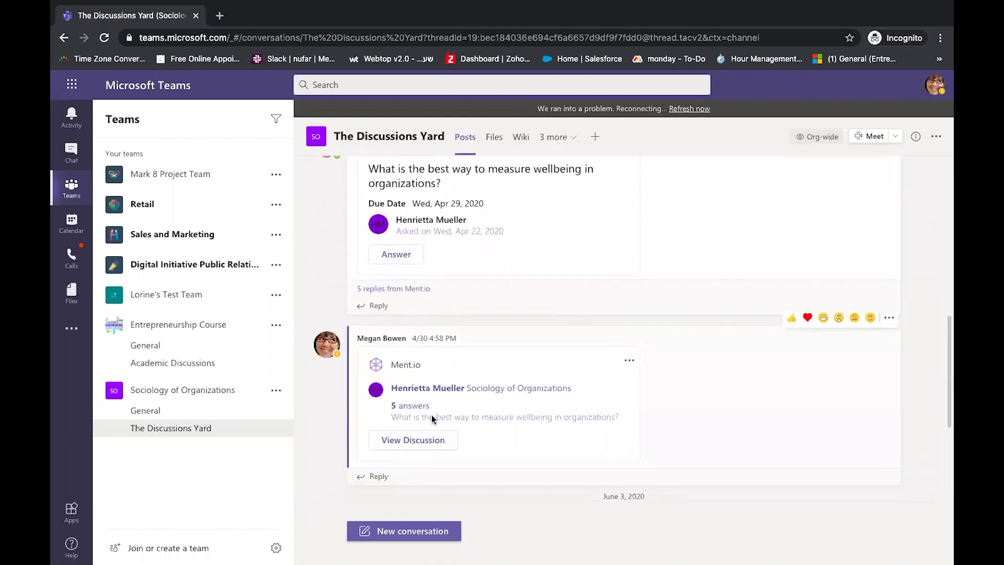
Open the Ment.io wellbeing question from its post as a channel tab.
scroll(484, 361, up, 3)
click(407, 318)
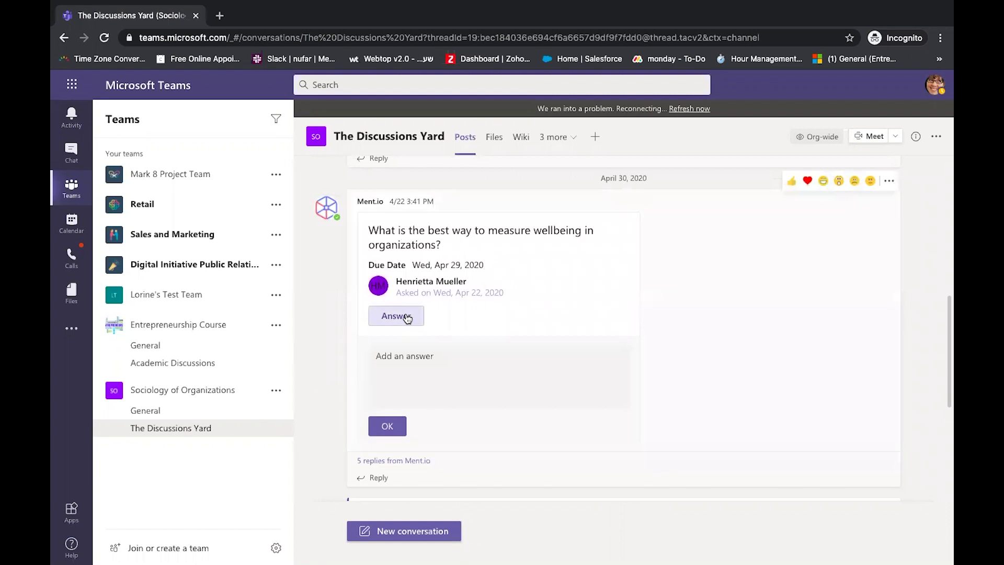
scroll(407, 359, up, 8)
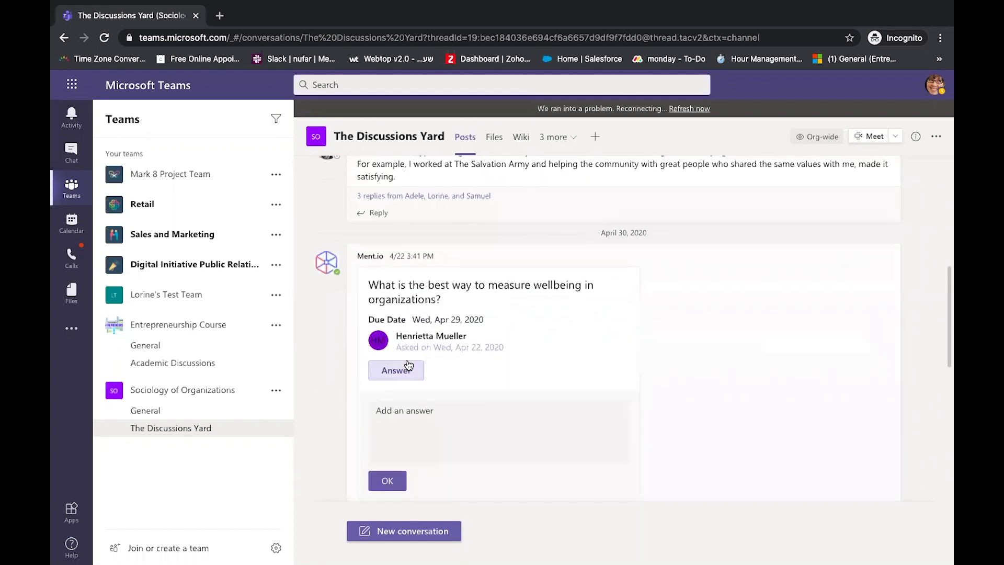
scroll(406, 361, up, 3)
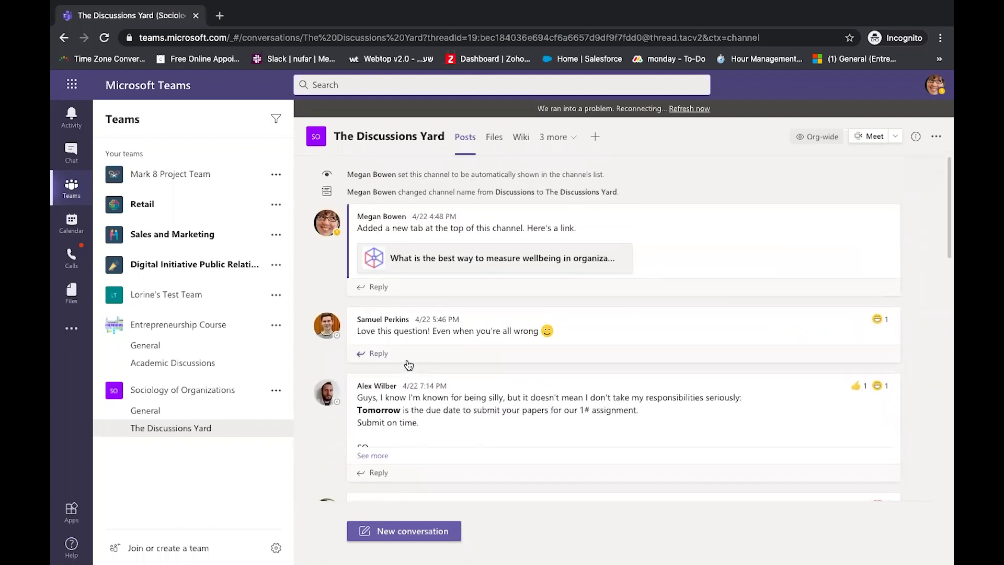
click(449, 265)
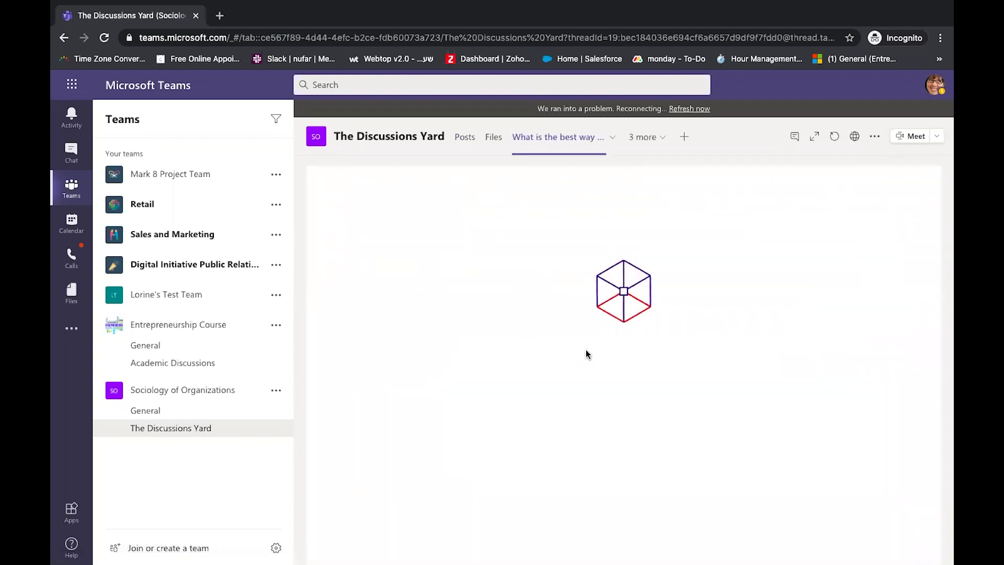
Expand all 5 replies, check the Analytics options, and open Ment.io in a browser tab.
scroll(557, 381, down, 3)
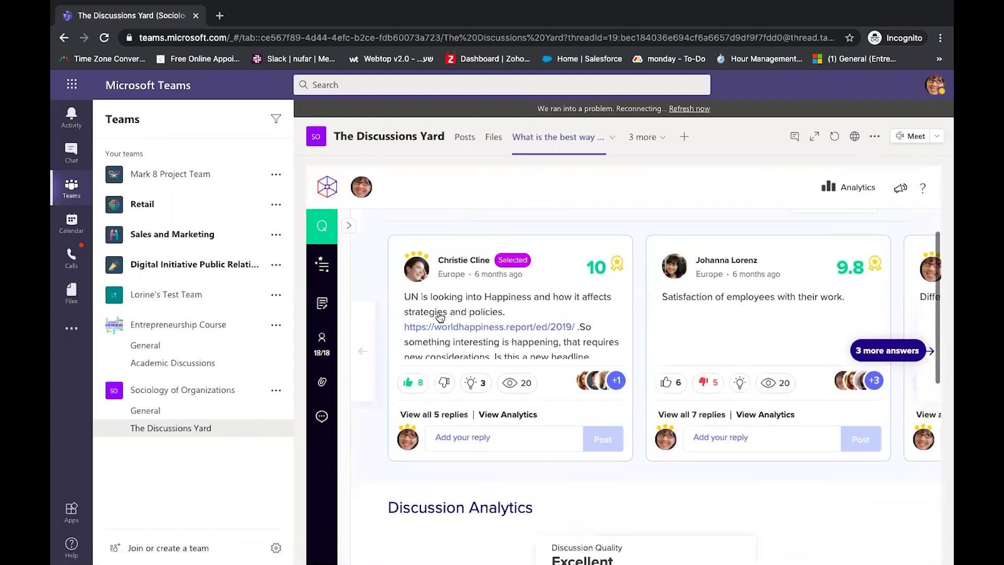
click(449, 411)
scroll(561, 456, down, 5)
scroll(561, 456, up, 3)
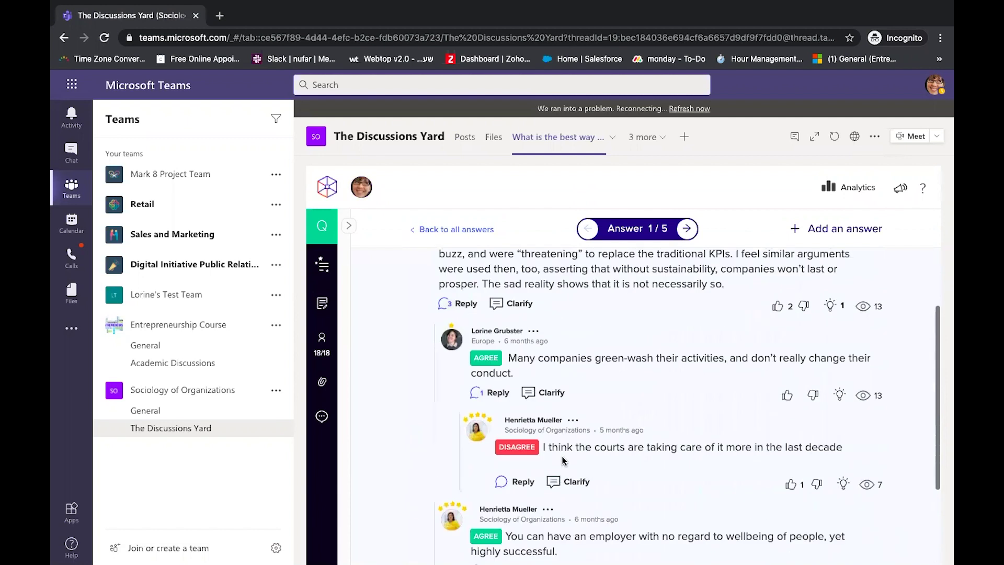
scroll(562, 456, up, 5)
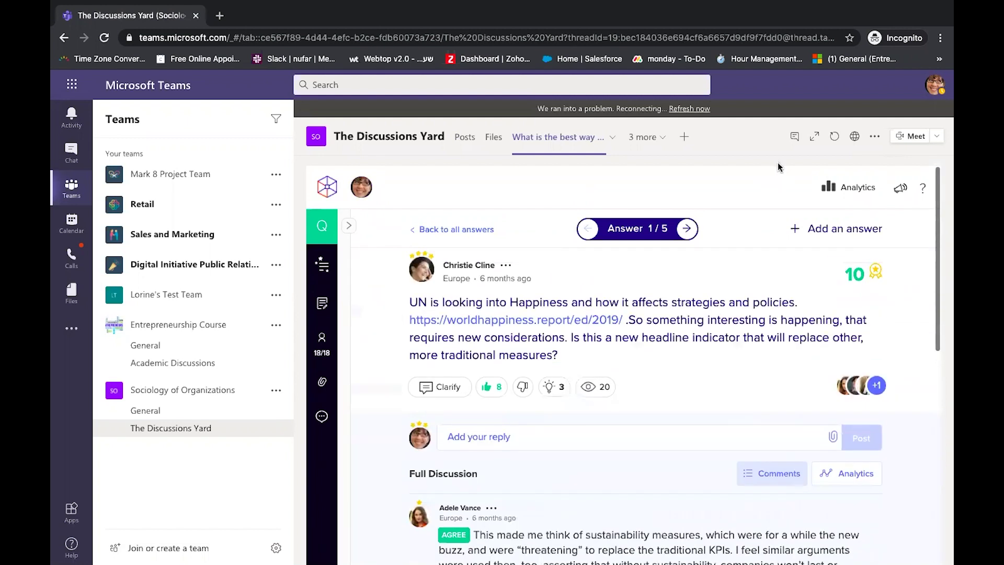
click(857, 188)
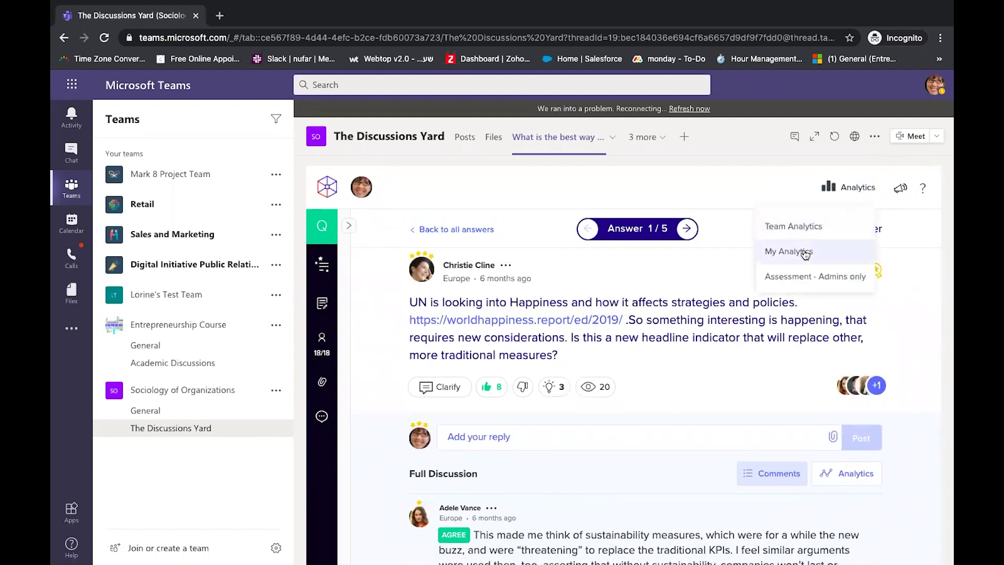
click(854, 137)
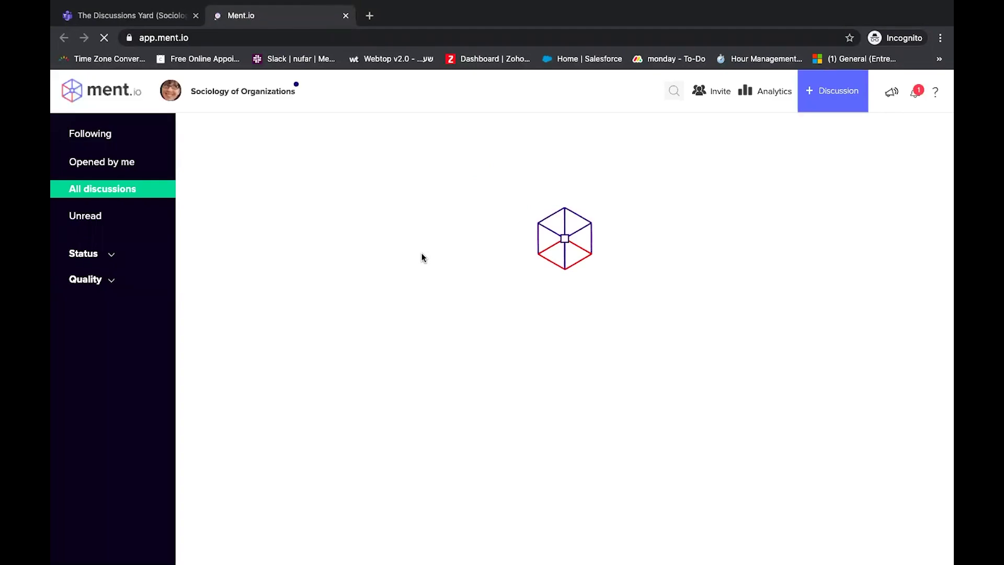
View the wellbeing discussion's Assessment - Admins only table, then return to all discussions.
click(420, 166)
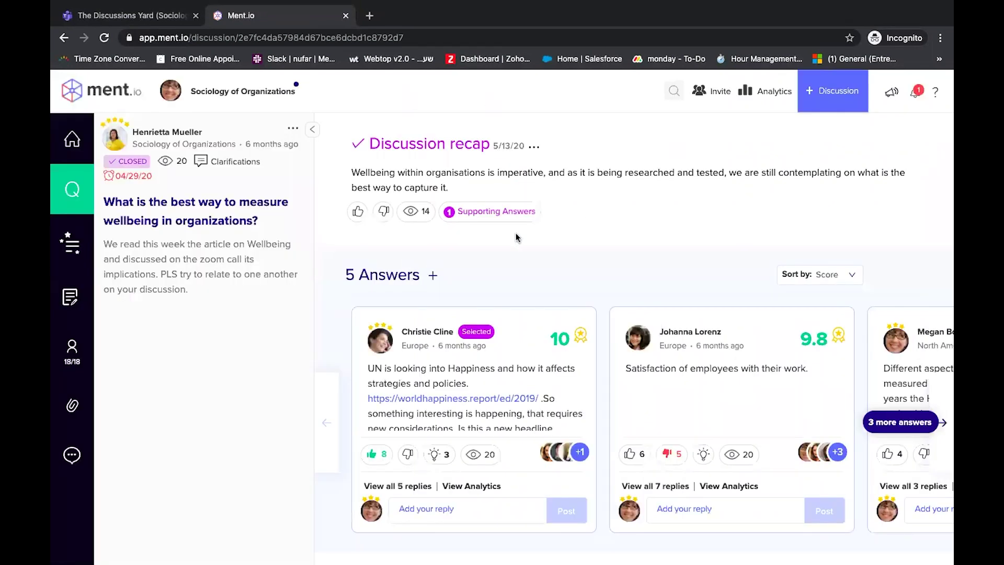
click(760, 99)
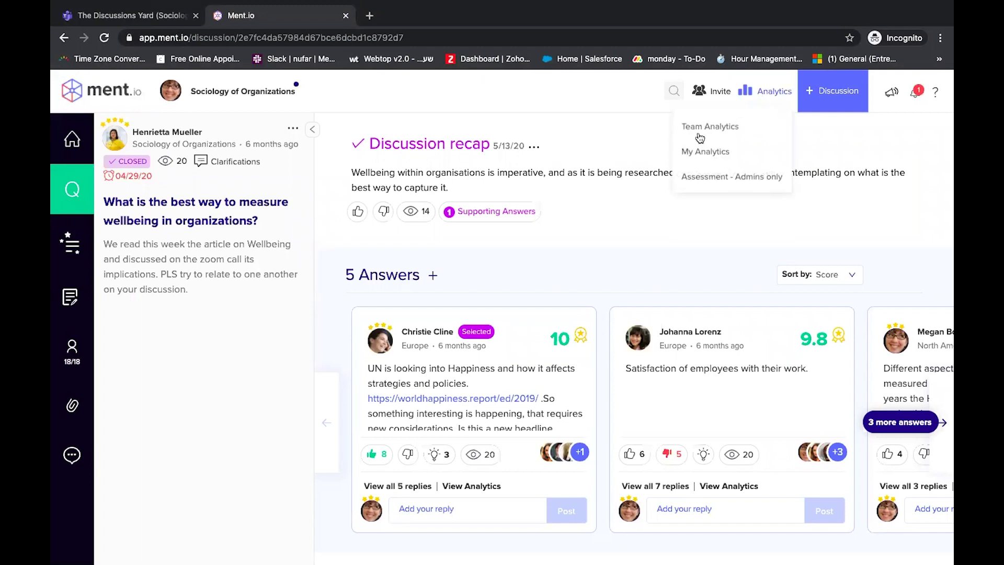
click(700, 178)
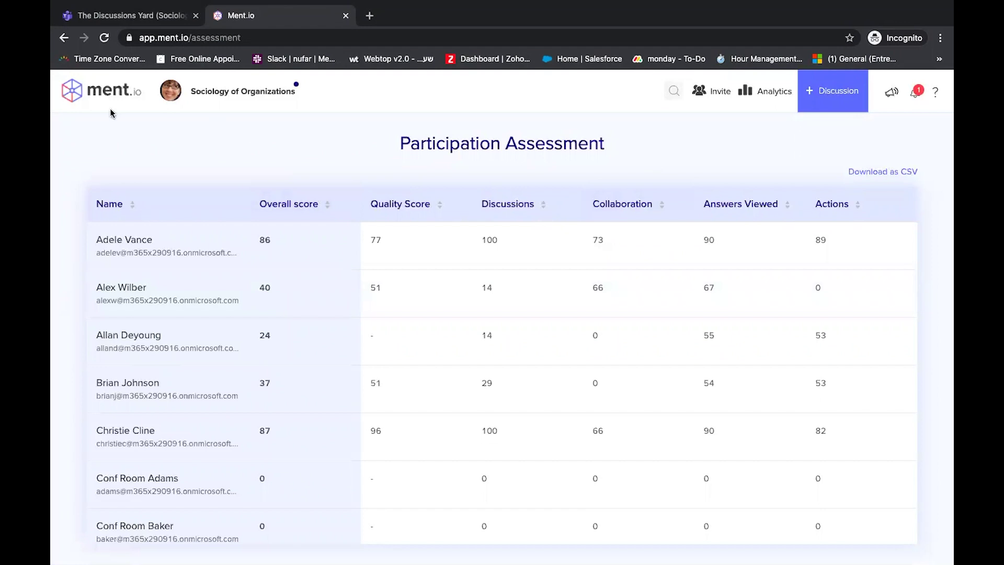
click(104, 93)
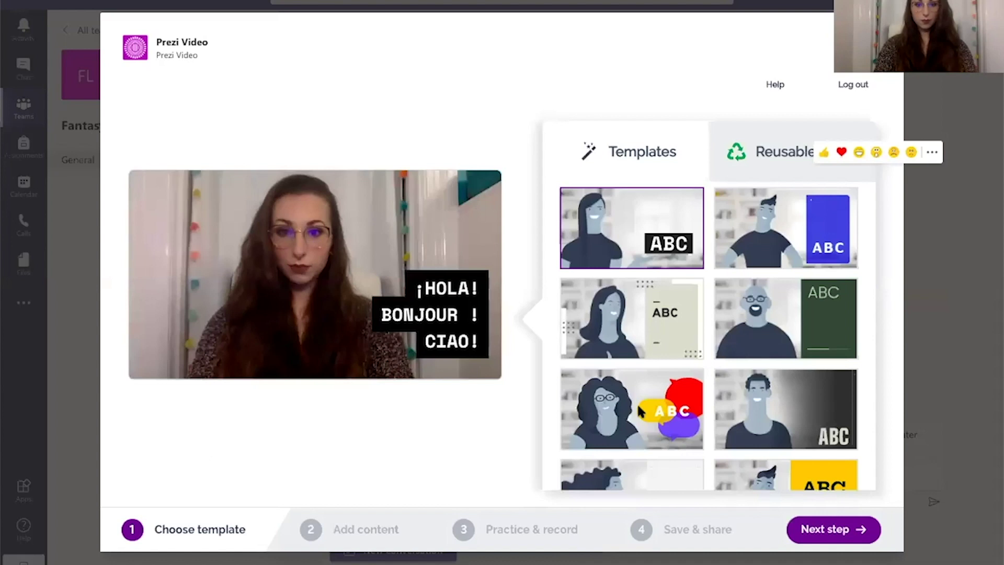
Choose the colourful speech-bubble template and add the title Homework.
click(637, 407)
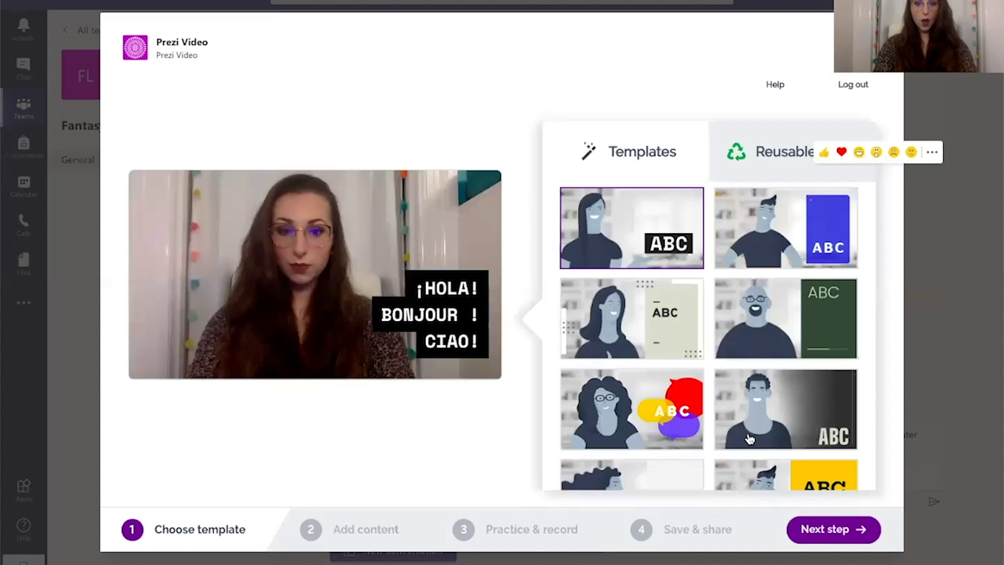
click(833, 530)
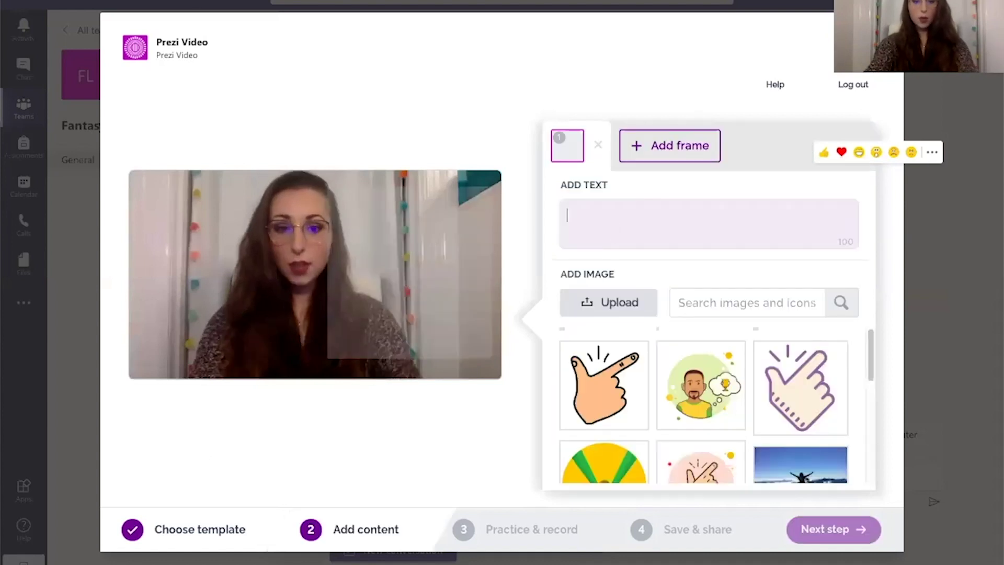
text(Homework)
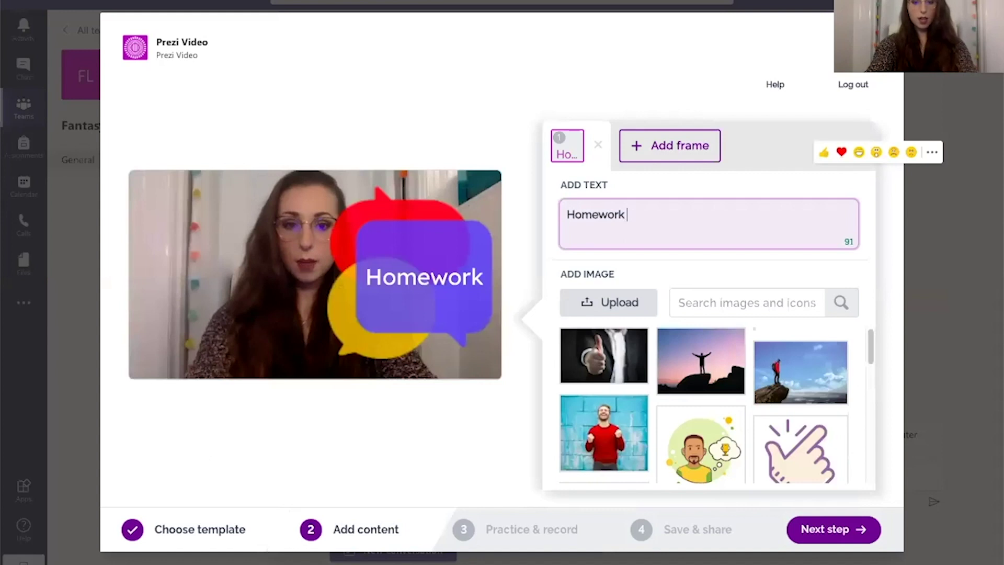
Record the clip, save it, and post the Homework video to the channel.
click(845, 529)
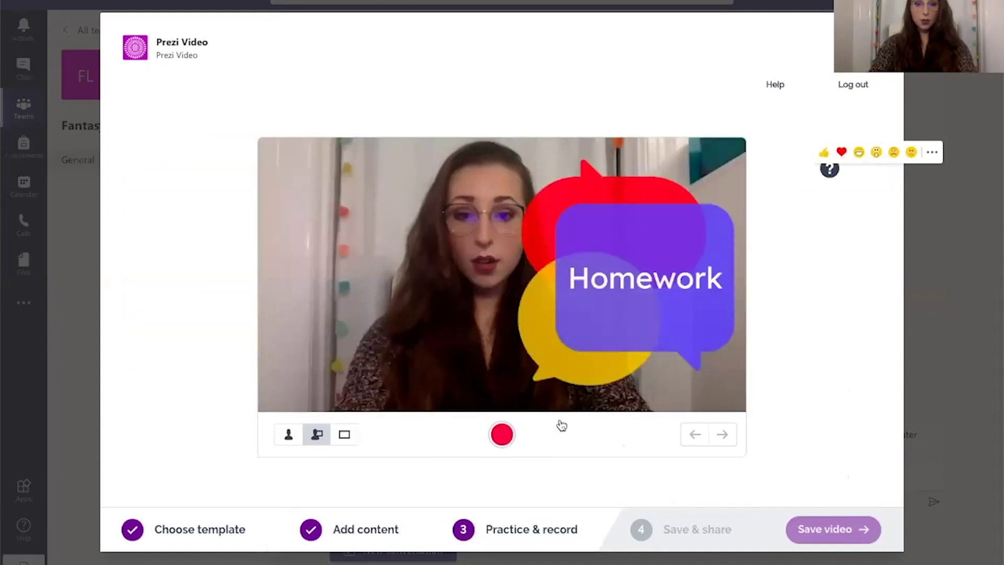
click(502, 434)
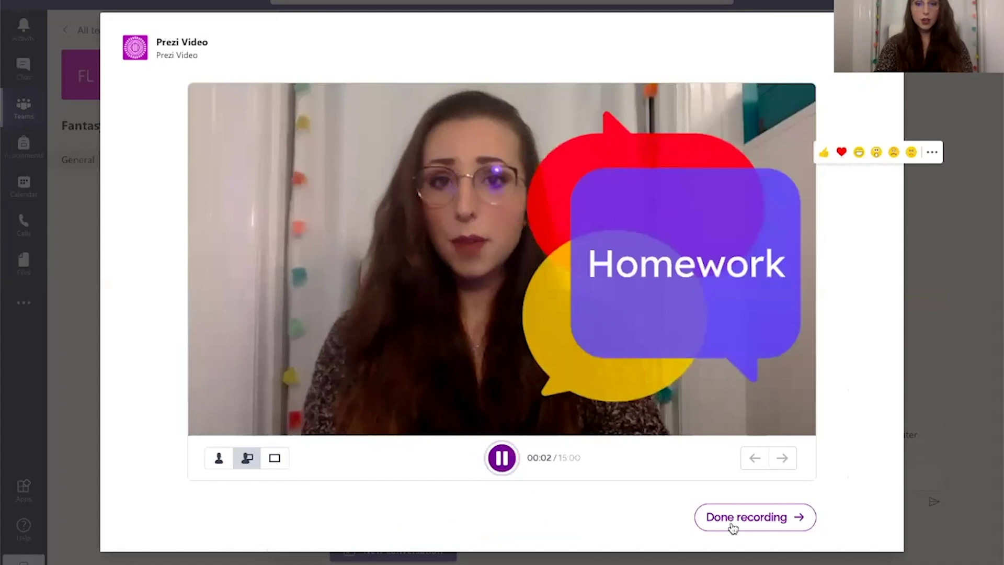
click(732, 525)
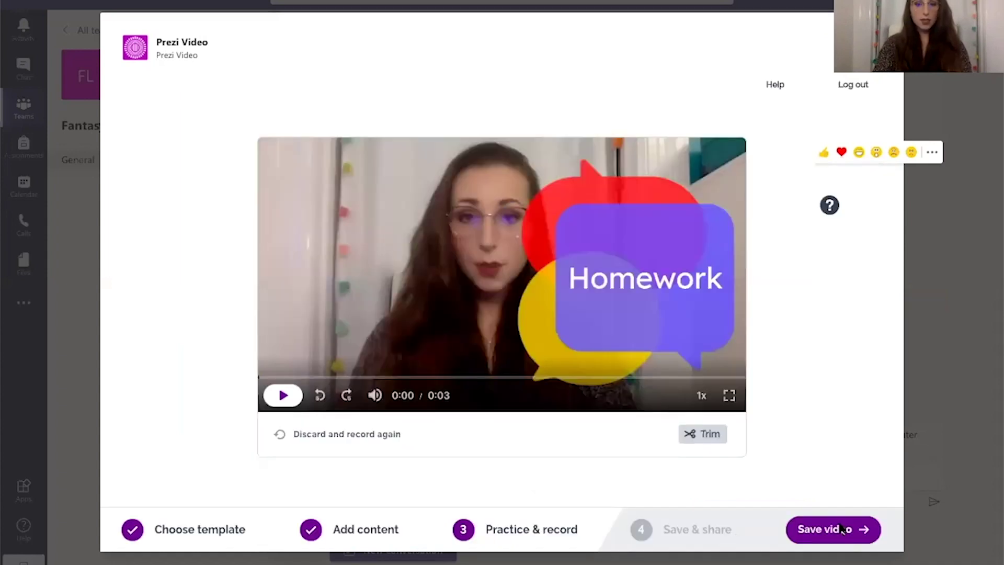
click(835, 529)
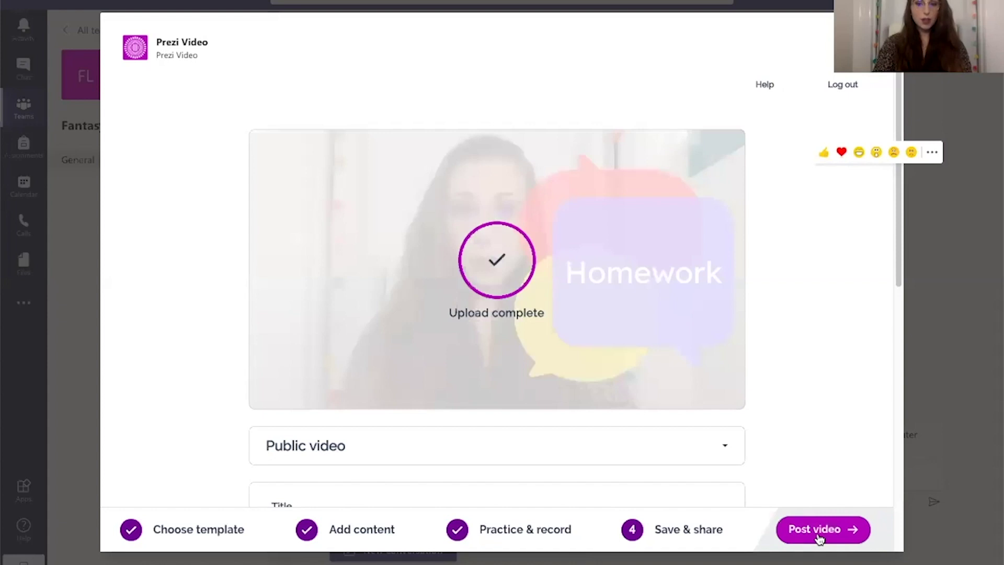
click(818, 536)
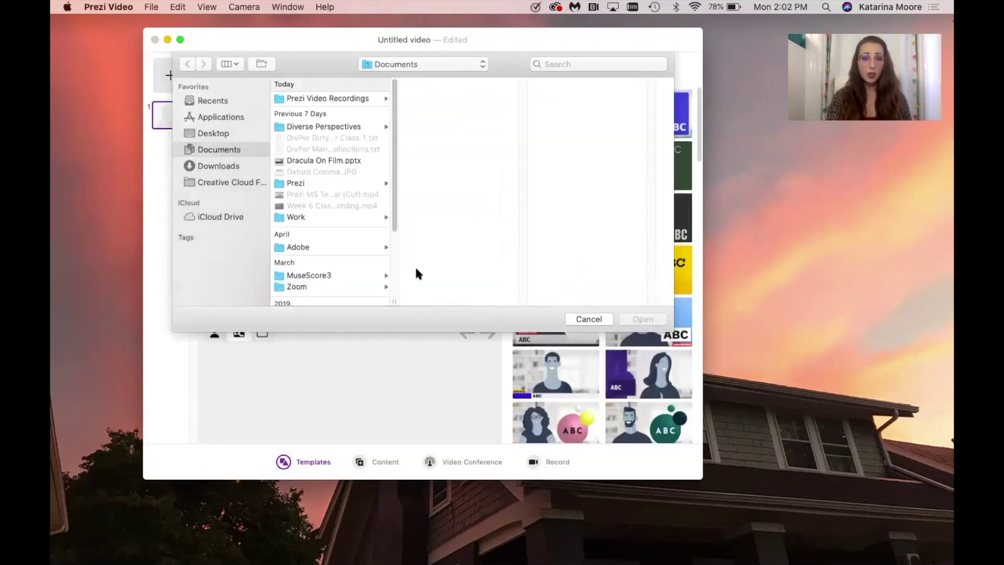
Import Dracula On Film.pptx with slides 1, 2 and 3 selected.
click(356, 161)
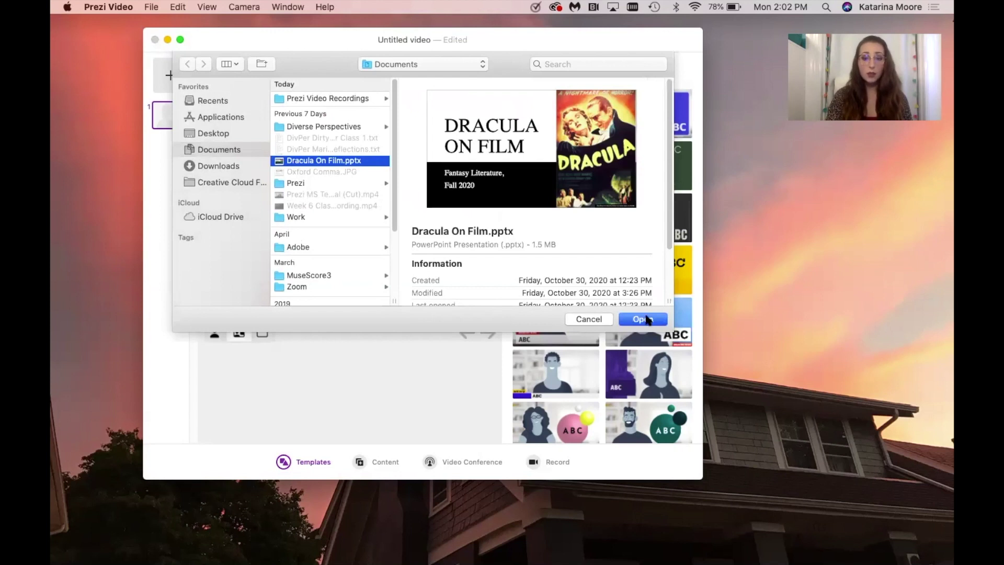
click(643, 319)
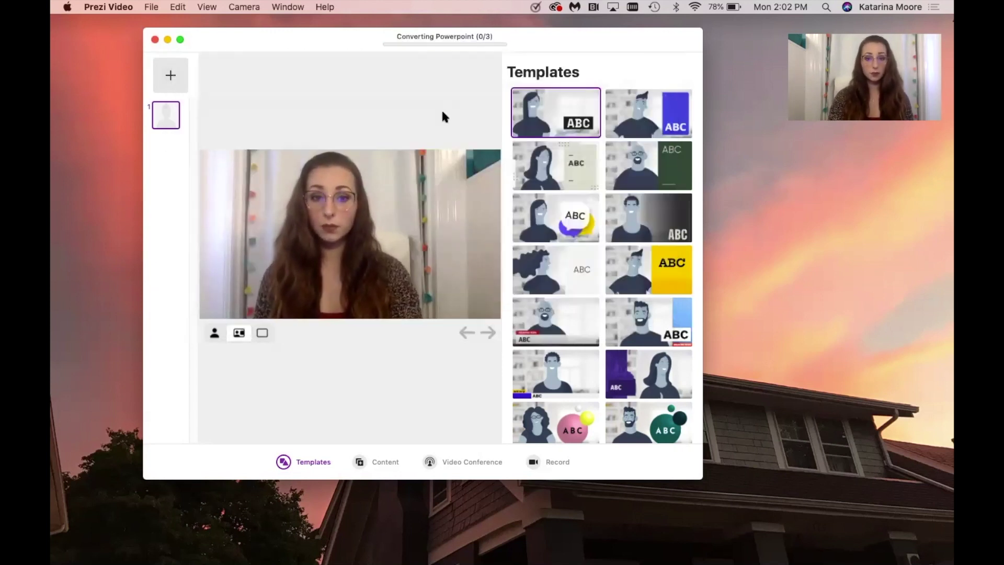
click(314, 151)
click(424, 161)
click(539, 152)
click(579, 284)
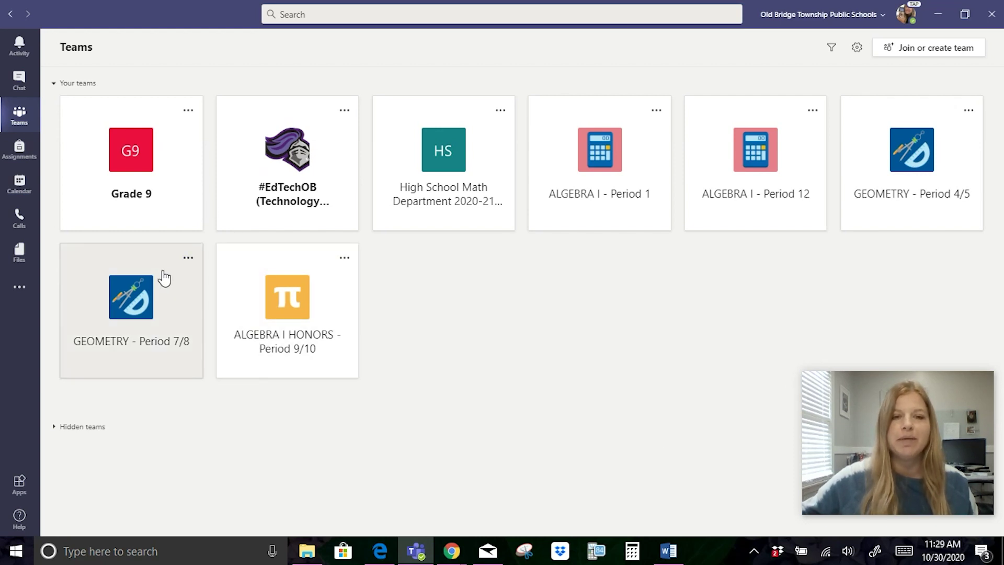
Open ALGEBRA I HONORS - Period 9/10's Quizlet tab, visit Algebra H Period 9/10, then return to Sets.
click(298, 312)
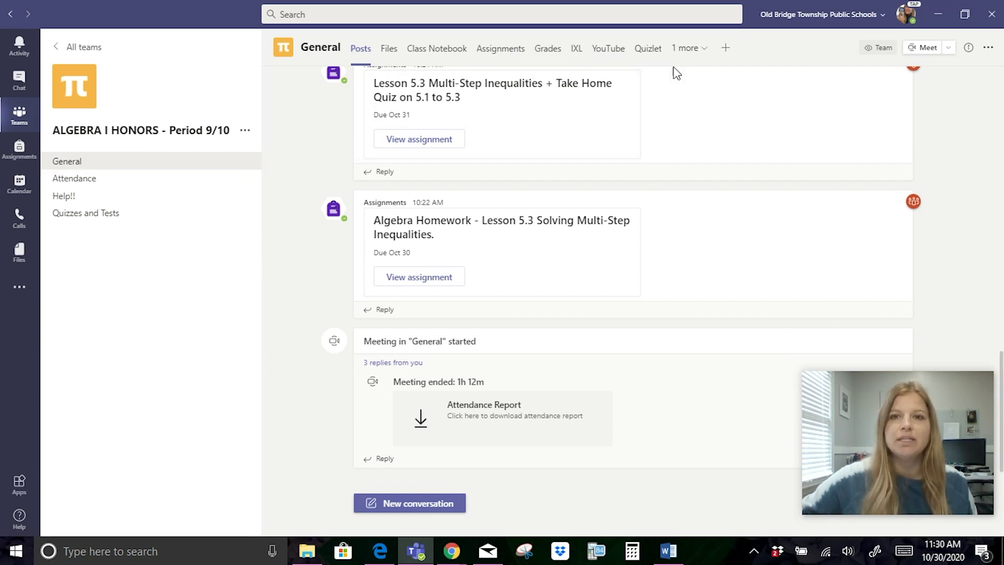
click(644, 59)
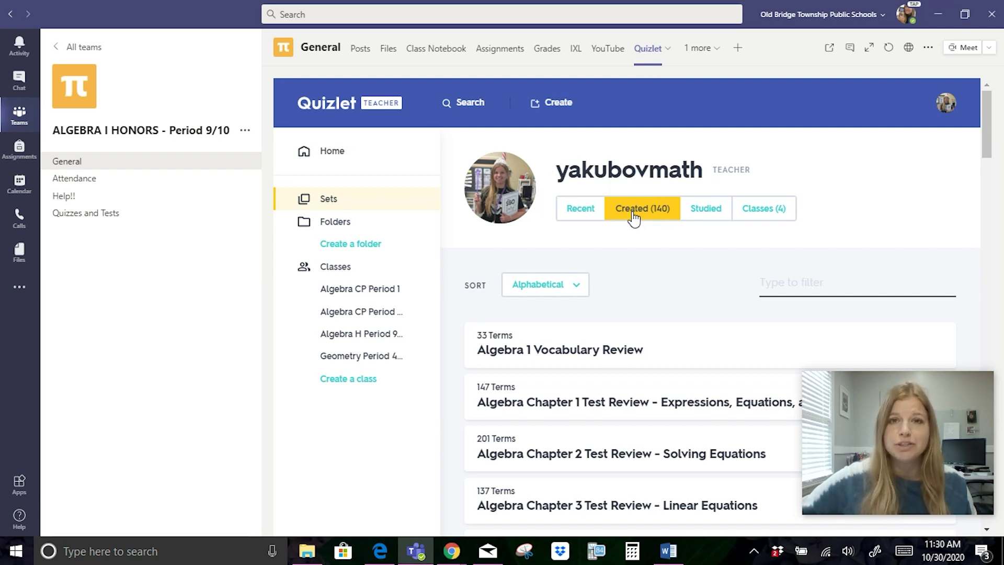
drag(814, 413, 78, 394)
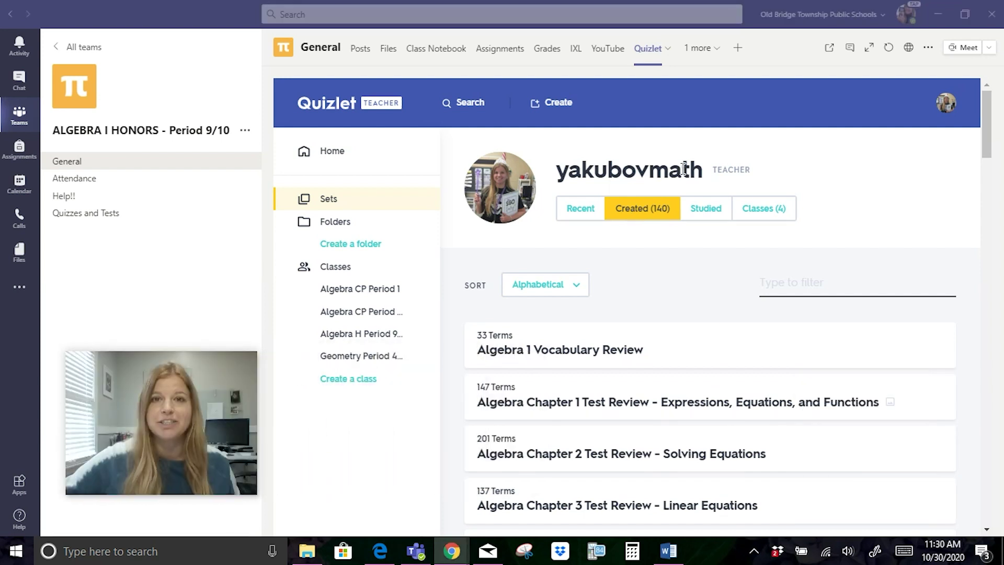
scroll(730, 375, down, 3)
scroll(730, 374, up, 3)
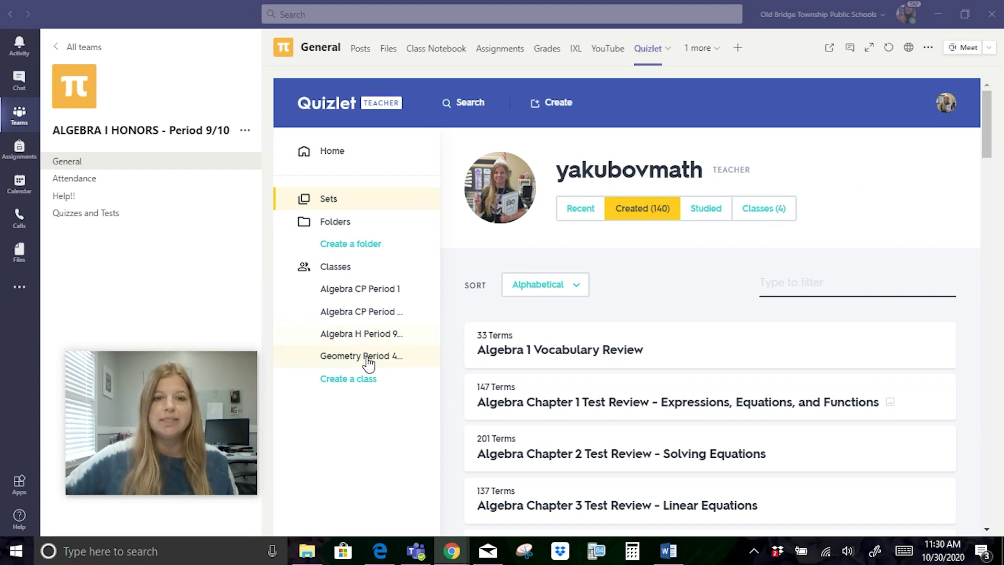
click(367, 334)
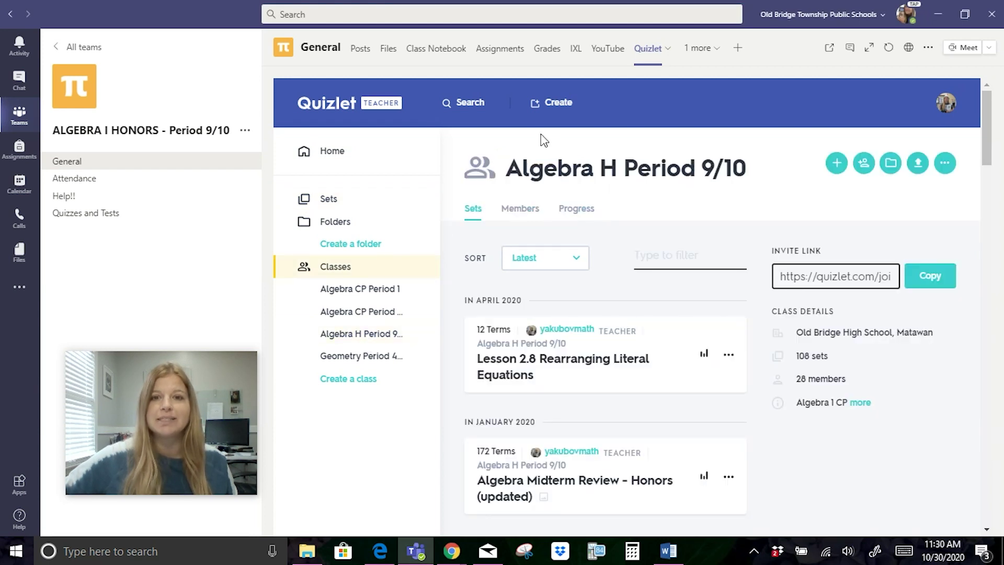
click(329, 199)
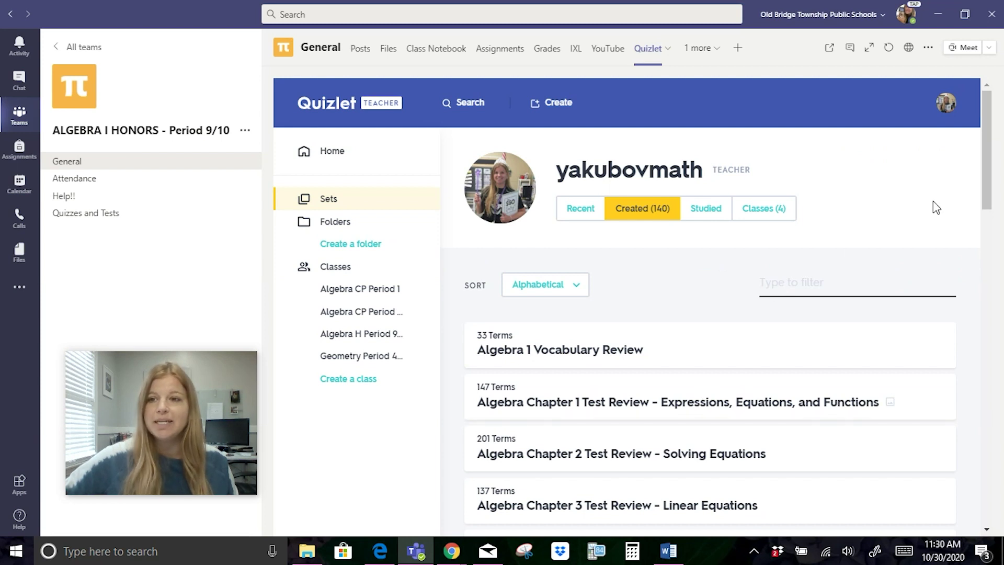
Filter the created sets by entering 5.3 in the Type to filter box.
click(794, 286)
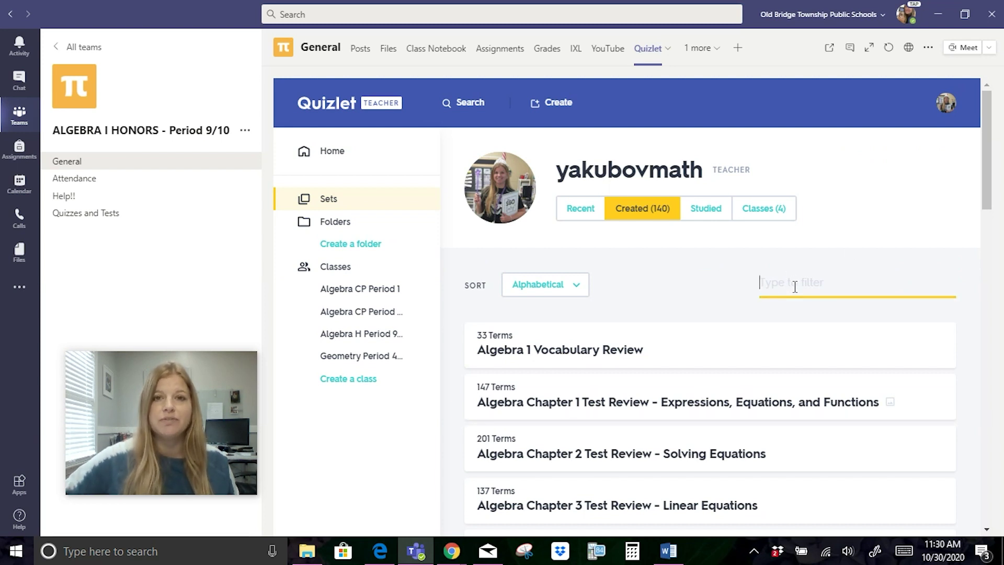
text(5.3)
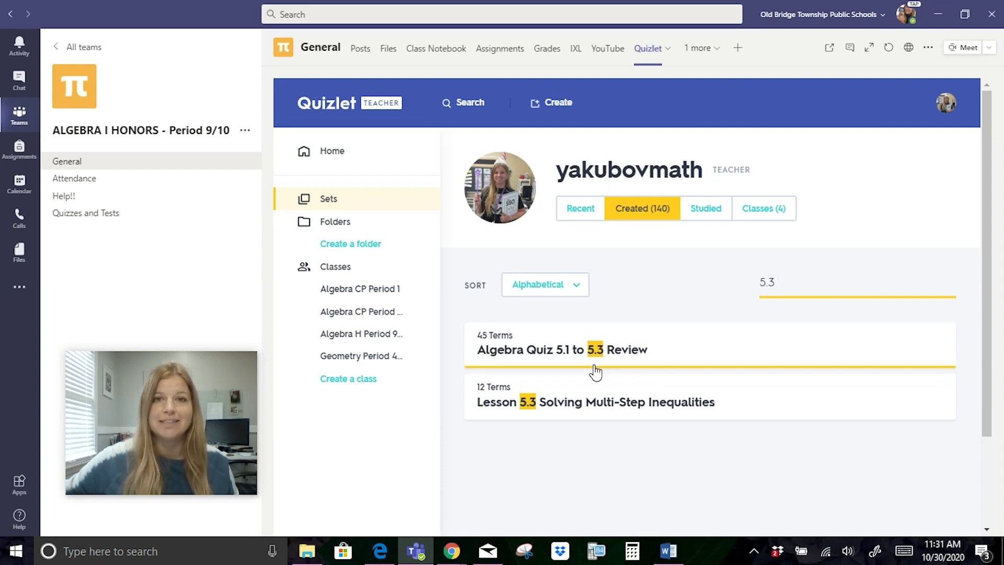
click(335, 204)
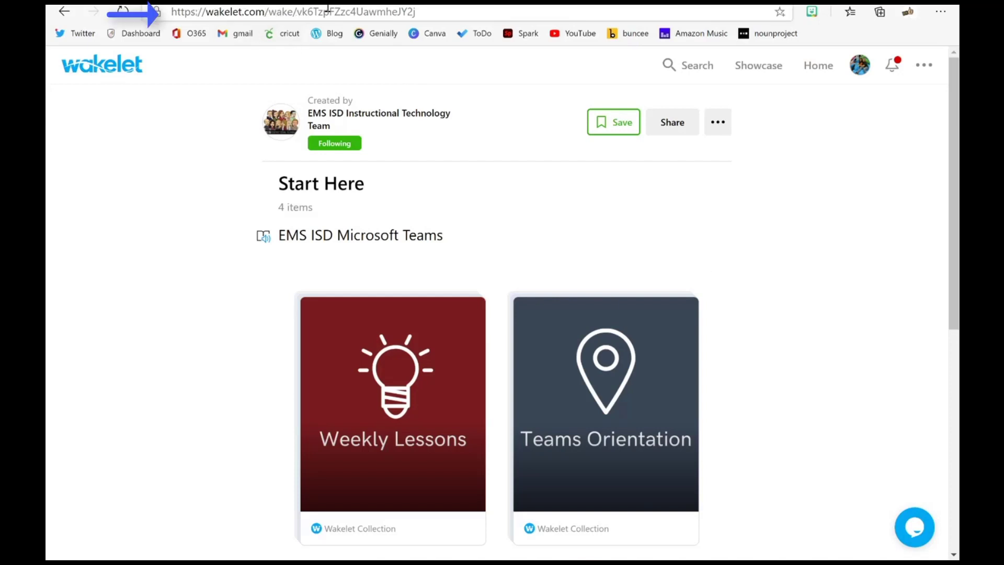
Add a Wakelet tab to the channel using the copied Start Here collection URL.
click(397, 11)
key(ctrl+c)
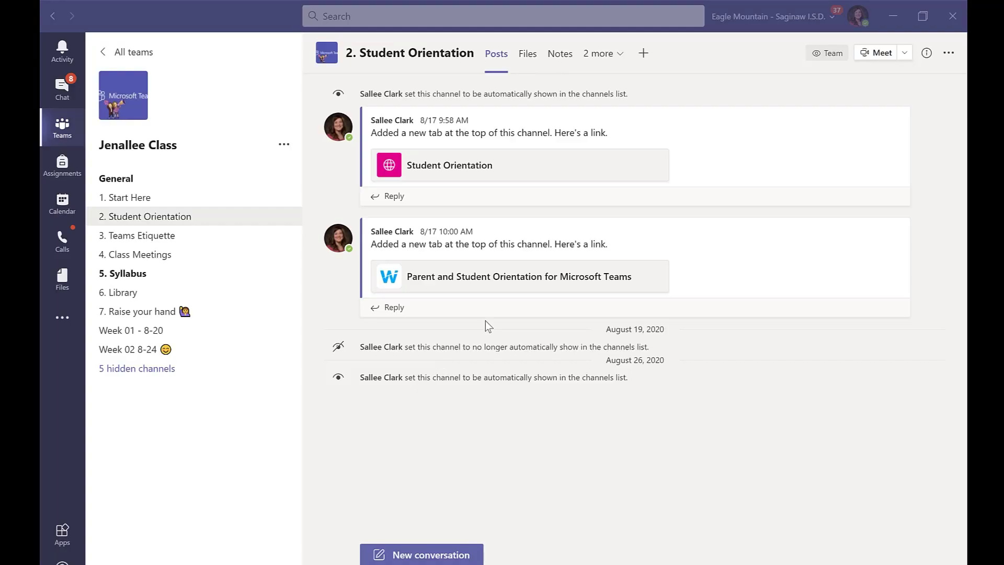
click(643, 54)
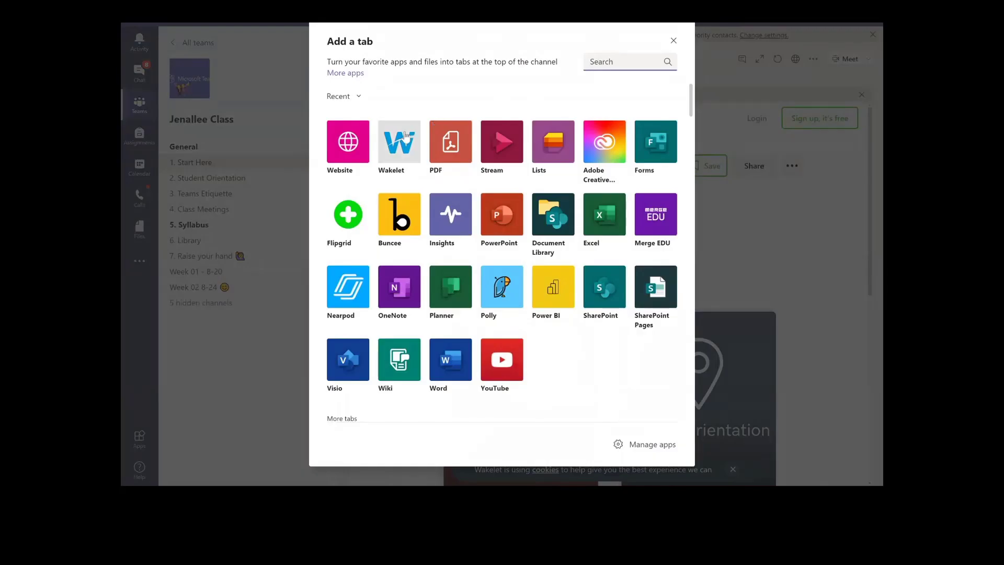
click(594, 62)
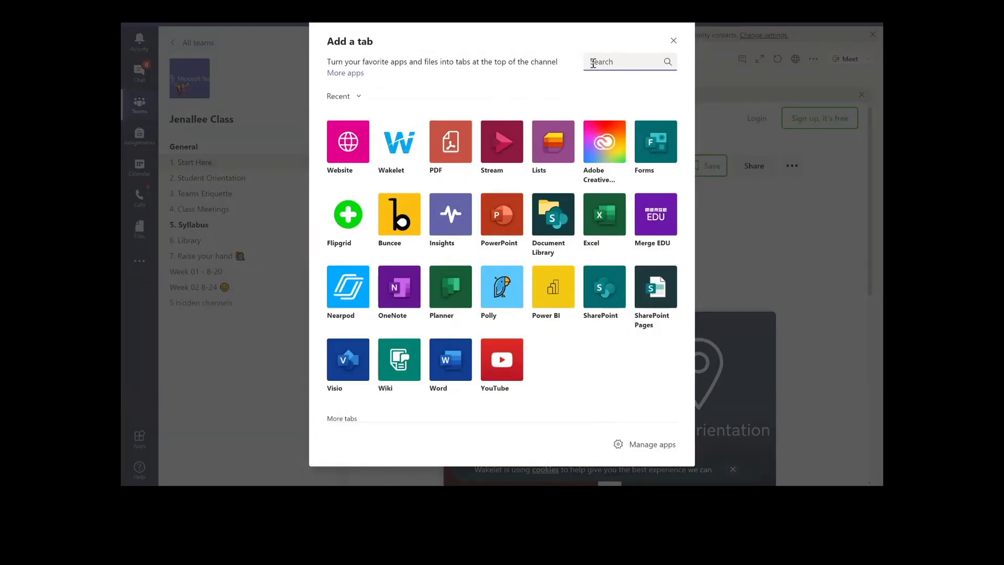
click(399, 141)
click(374, 238)
key(ctrl+v)
click(624, 383)
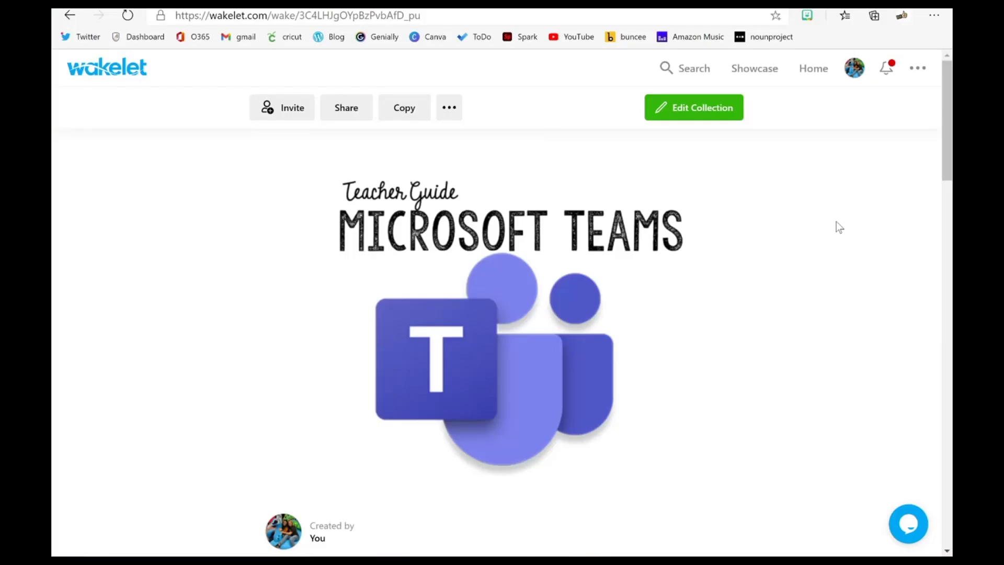
Copy the Teacher Guide Microsoft Teams collection's share link and switch back to Teams.
click(346, 107)
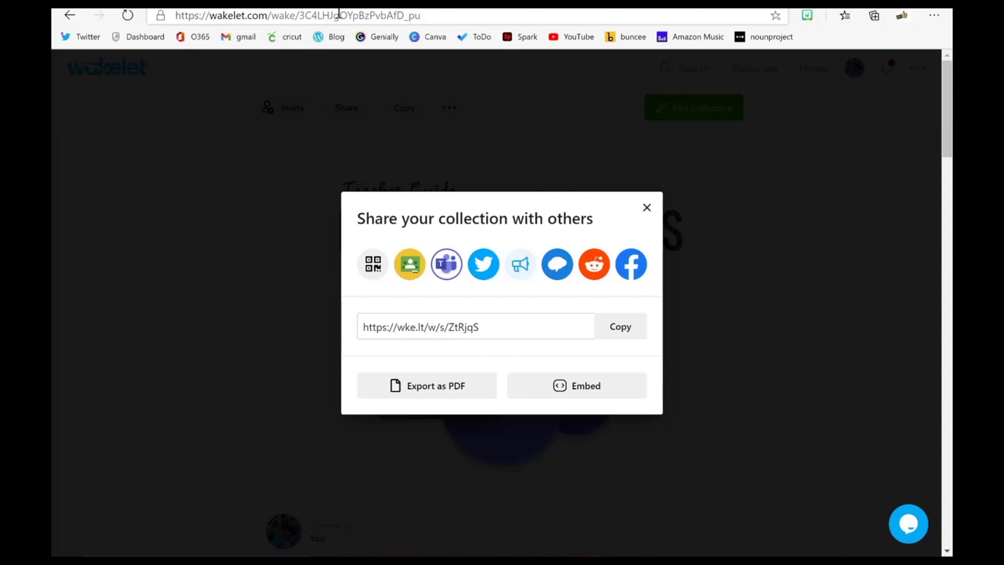
click(613, 334)
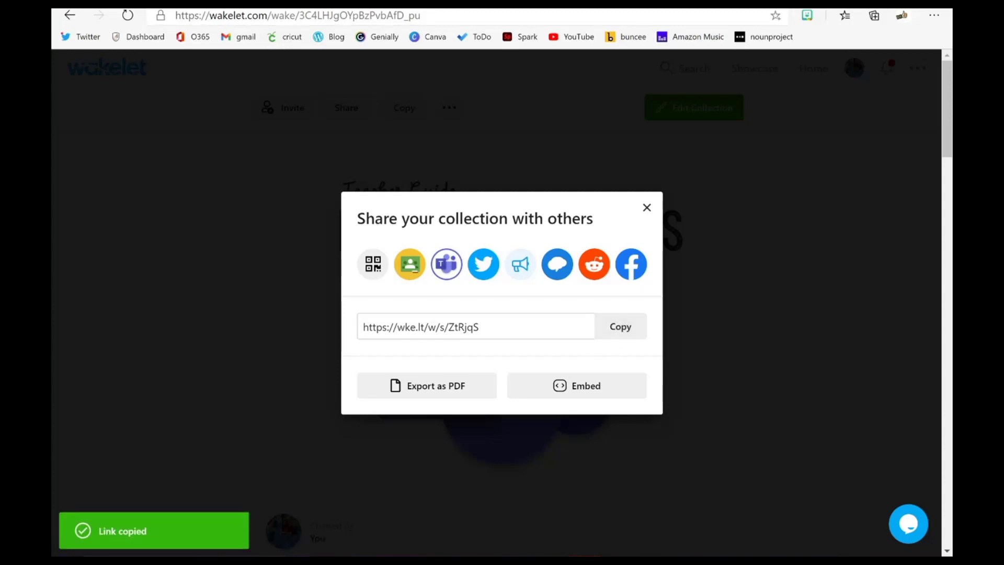
key(alt+Tab)
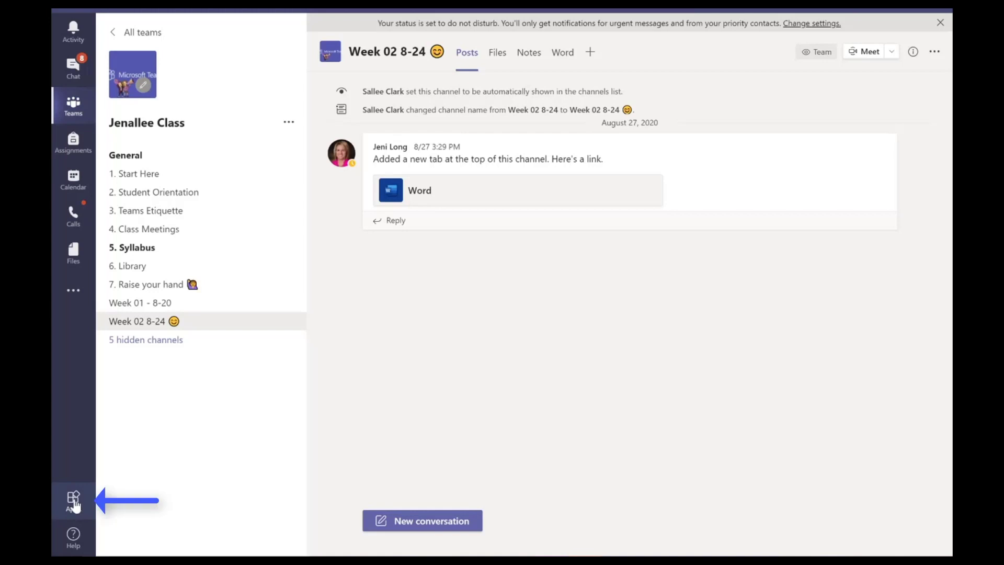
Find the Wakelet app in the Teams app store and add it.
click(74, 501)
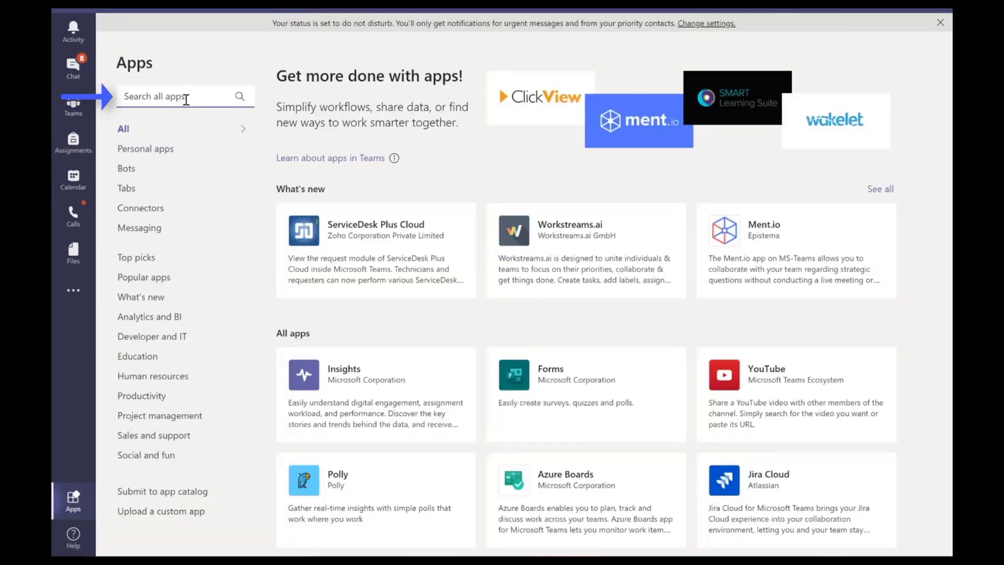
text(Wakelet)
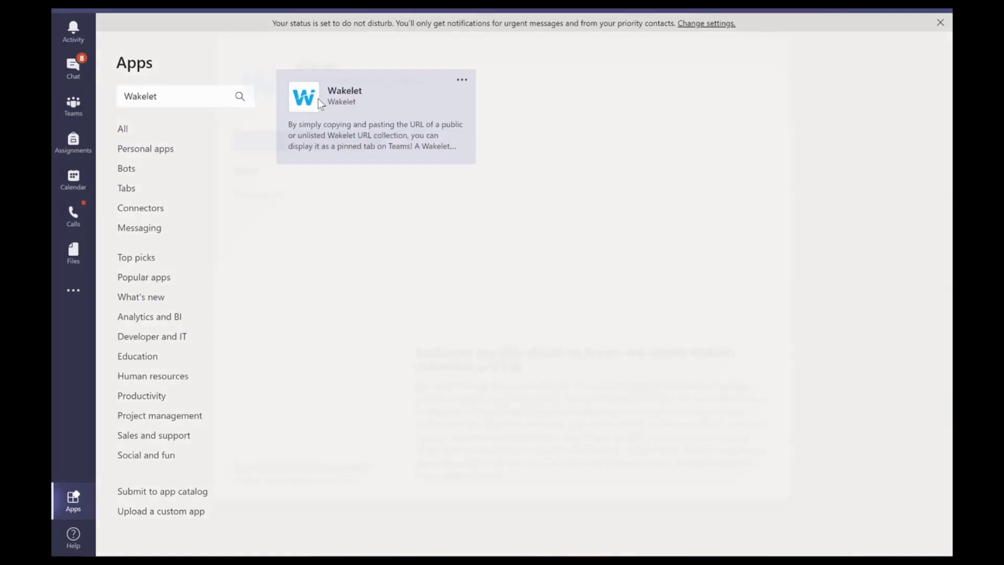
click(318, 98)
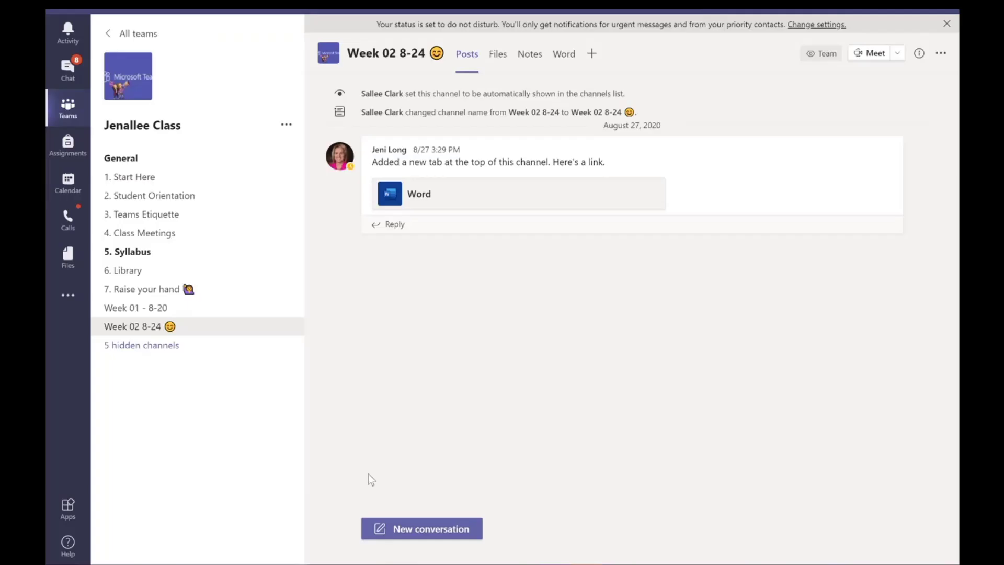
Start a new channel post with subject 'Teams & Wakelet' and body 'Teams Tips'.
click(381, 528)
text(Teams)
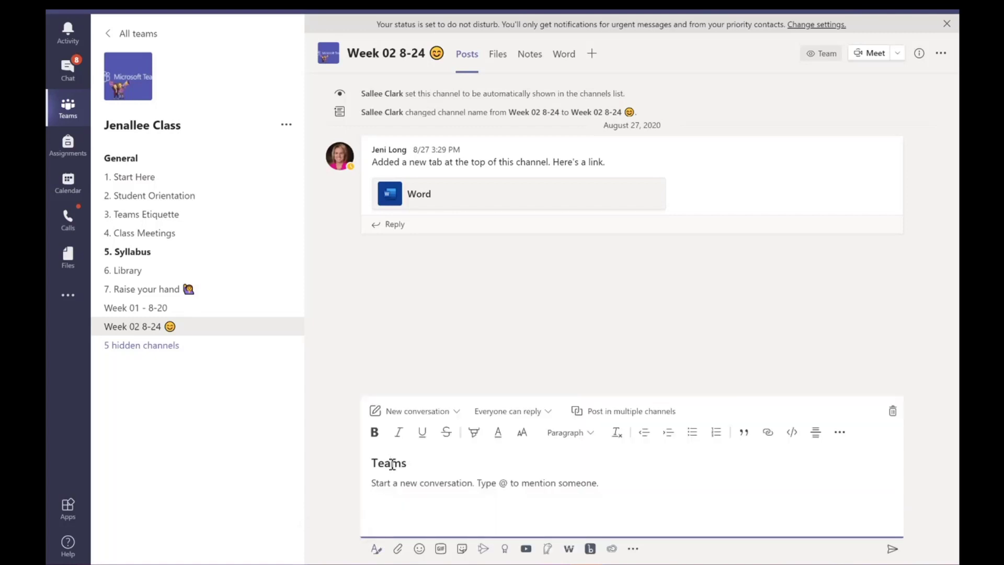
text( & Wakelet)
click(406, 503)
text(Teams Tips)
Search Wakelet for 'teams' and attach the Wakelet + Teams collection to the post.
click(569, 548)
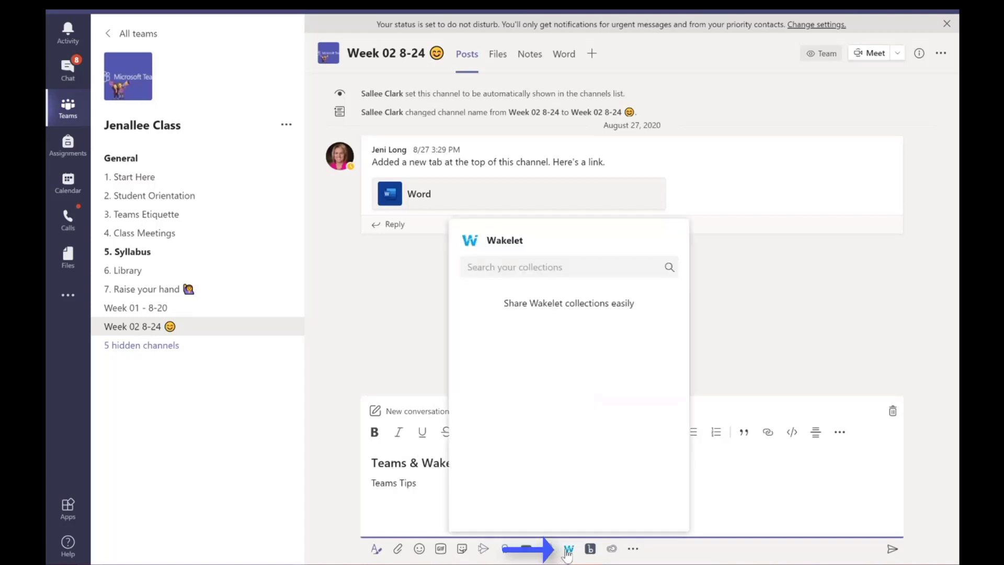
text(t)
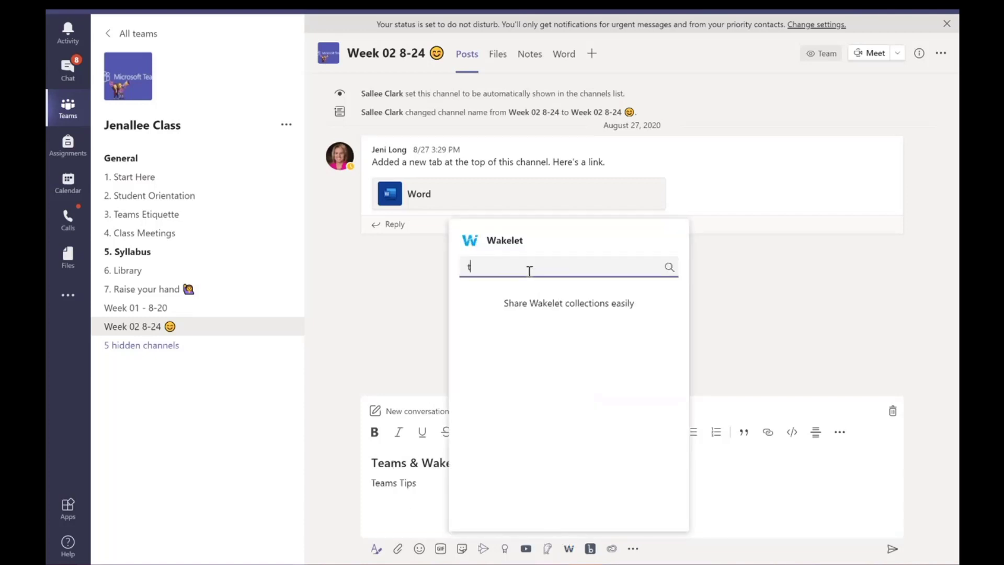
text(eam)
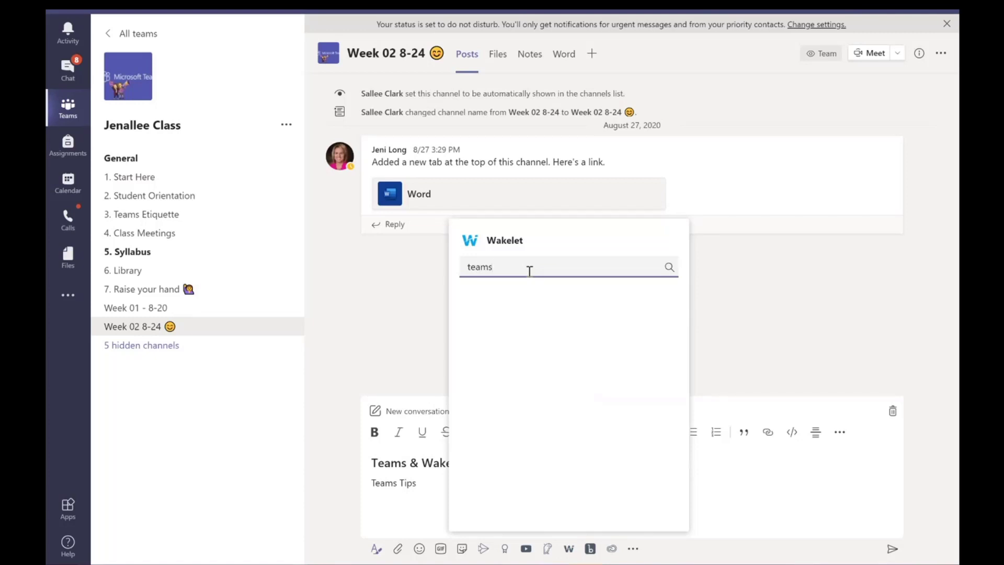
text(s)
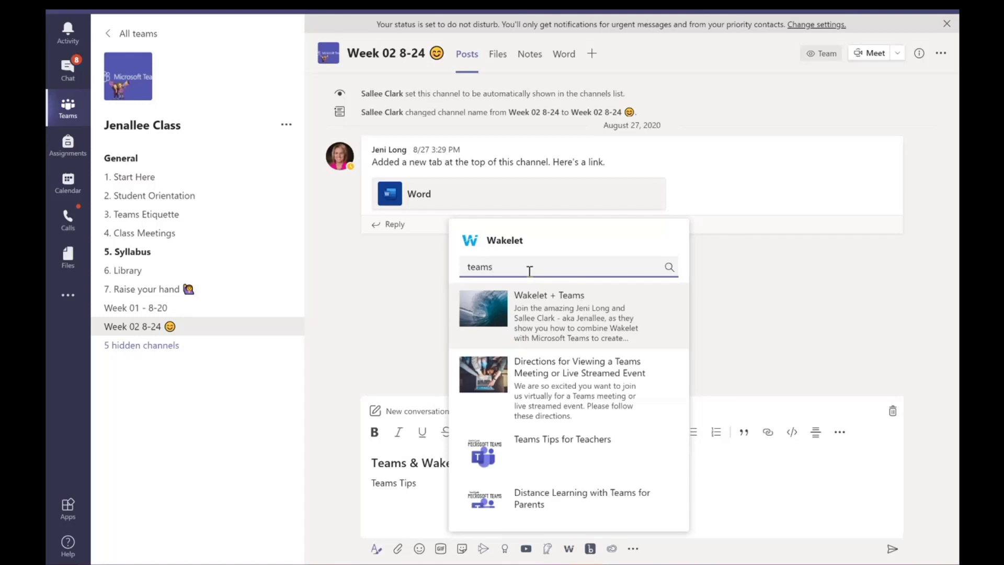
click(553, 321)
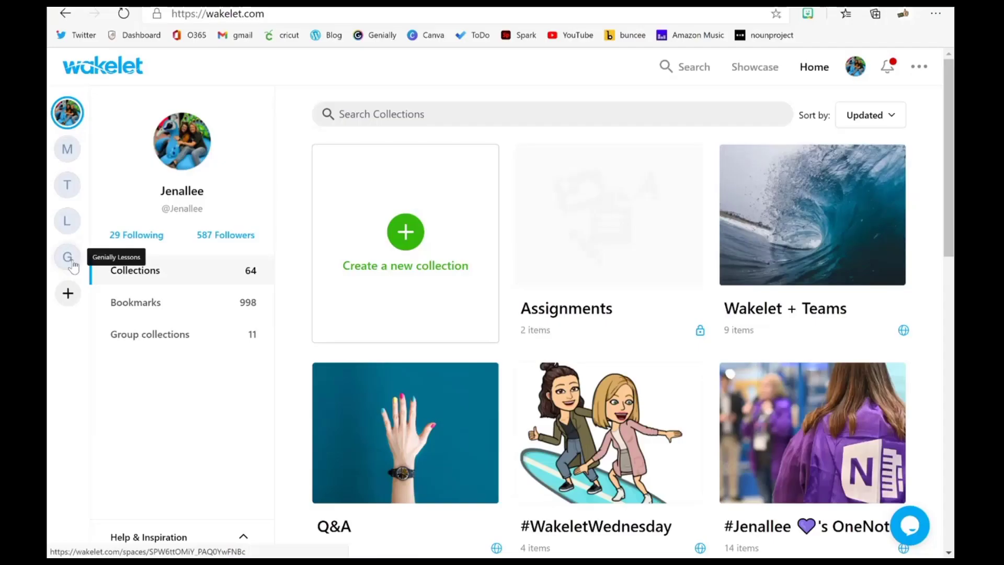
Open the Genially Lessons space's public profile and select its URL to copy.
click(67, 257)
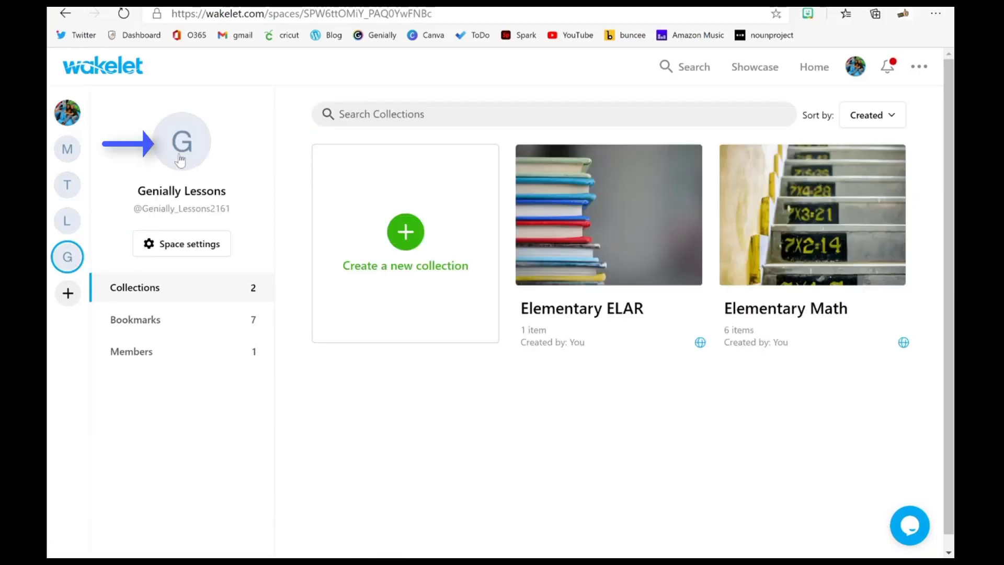
click(182, 157)
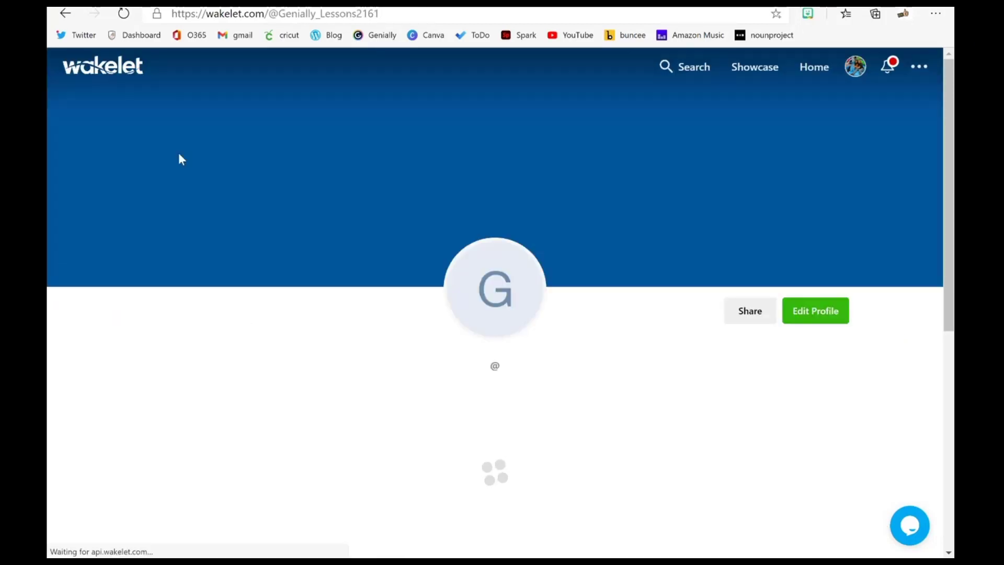
click(221, 16)
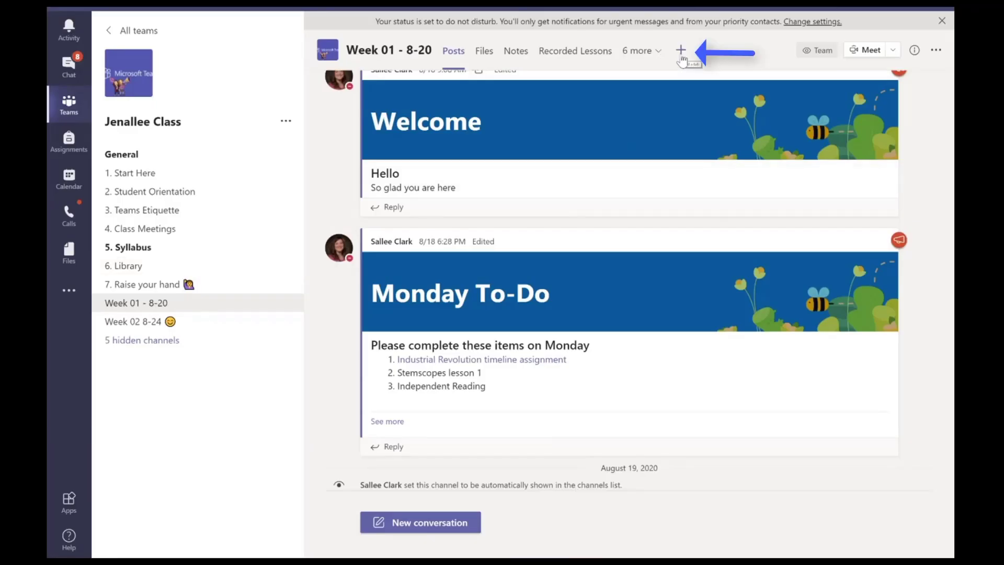
Add a Website tab to Week 01 - 8-20 with the Genially Lessons Wakelet profile URL.
click(681, 51)
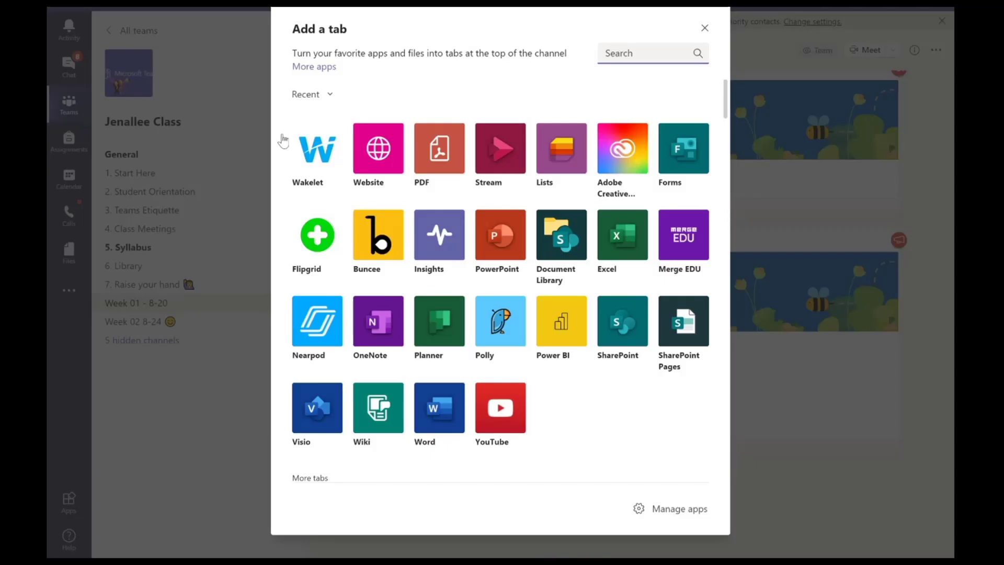
click(382, 147)
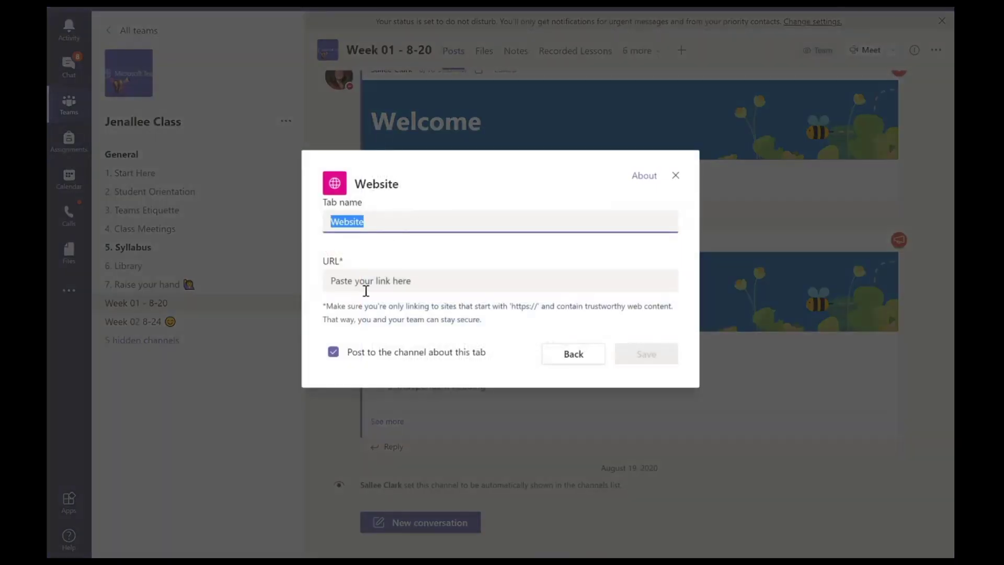
click(360, 281)
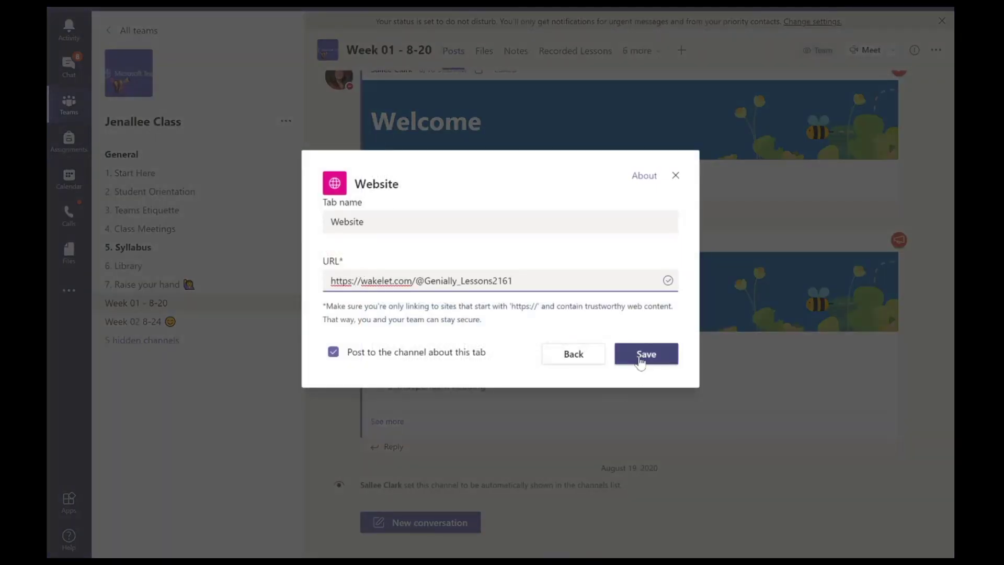
click(641, 360)
scroll(428, 385, down, 3)
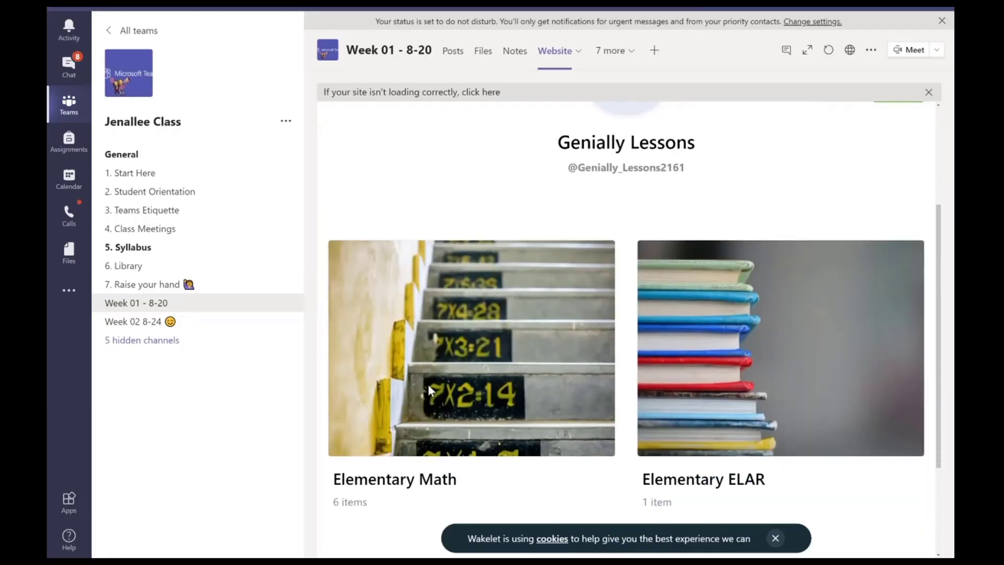